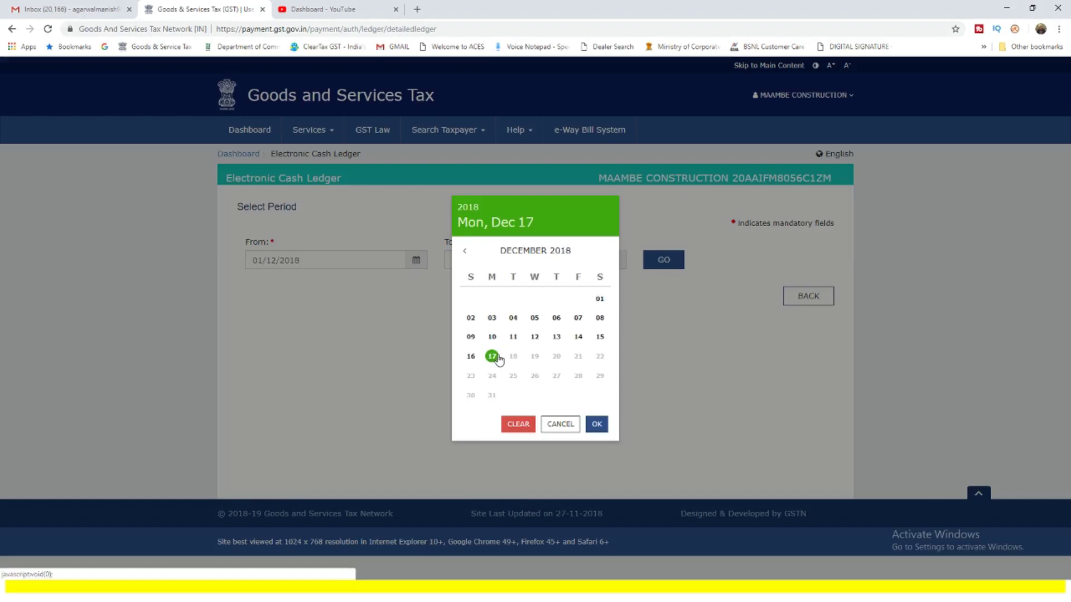
# - Display the electronic cash ledger details for the period 01/12/2018 to 17/12/2018
pyautogui.click(647, 270)
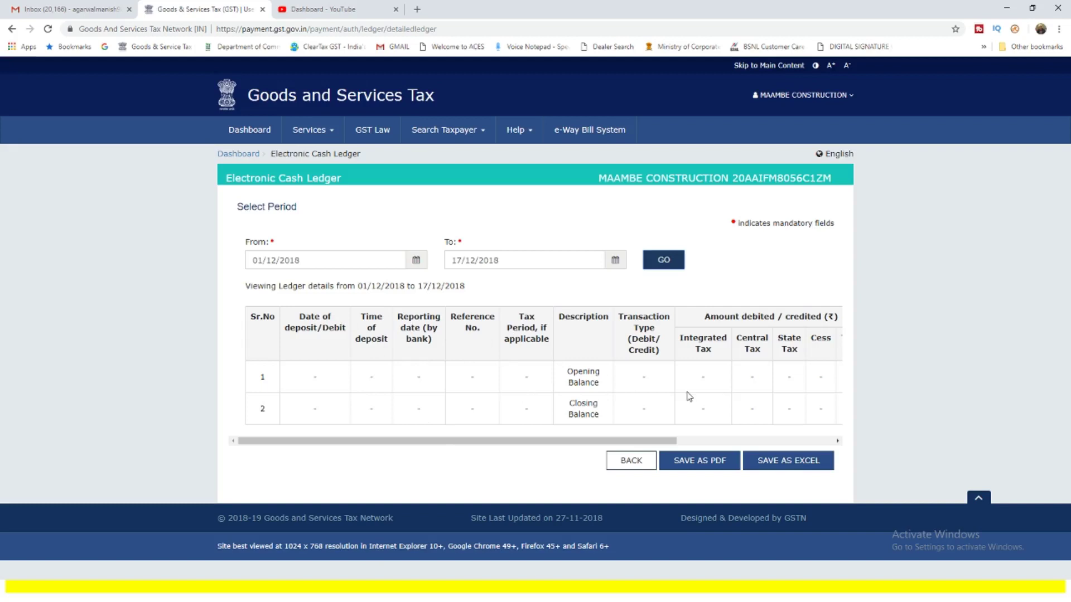
# - Open the challan history and review the listed challans' modes, deposit dates and statuses down to the grievance note
pyautogui.moveTo(313, 140)
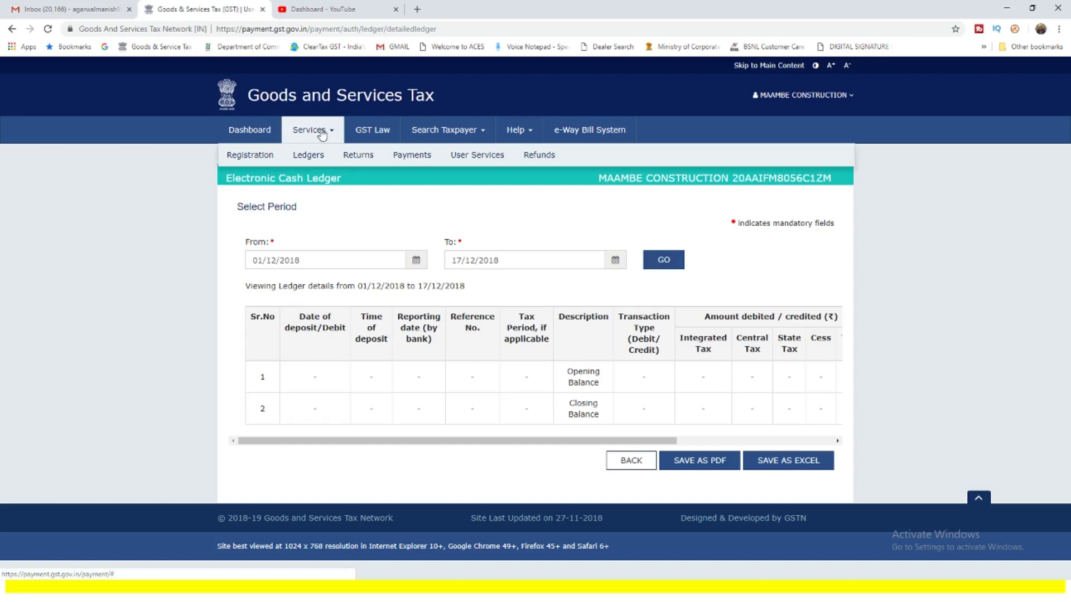
pyautogui.moveTo(411, 159)
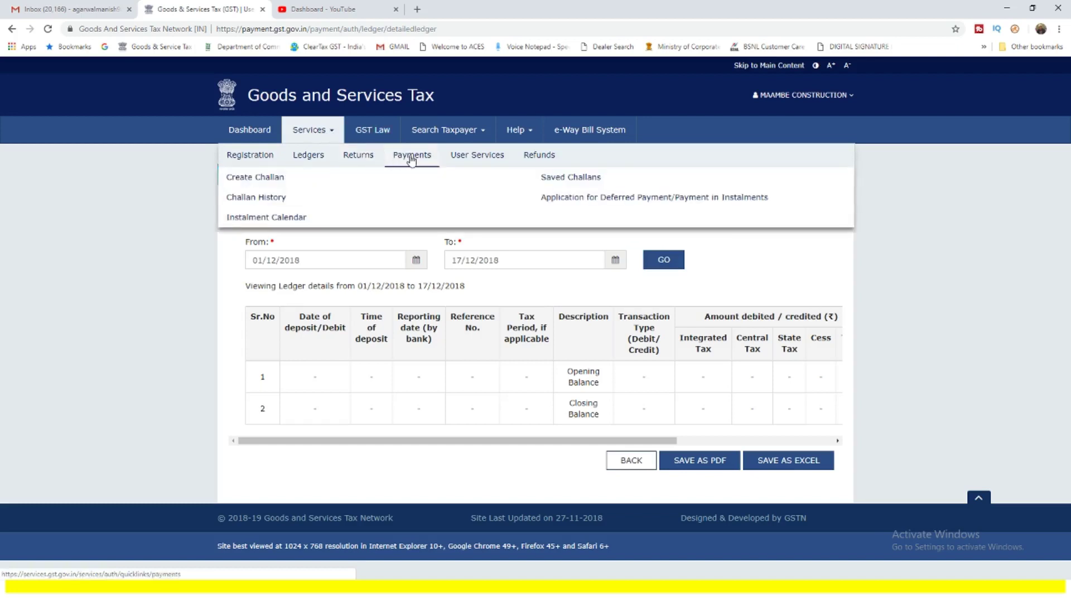
pyautogui.click(287, 200)
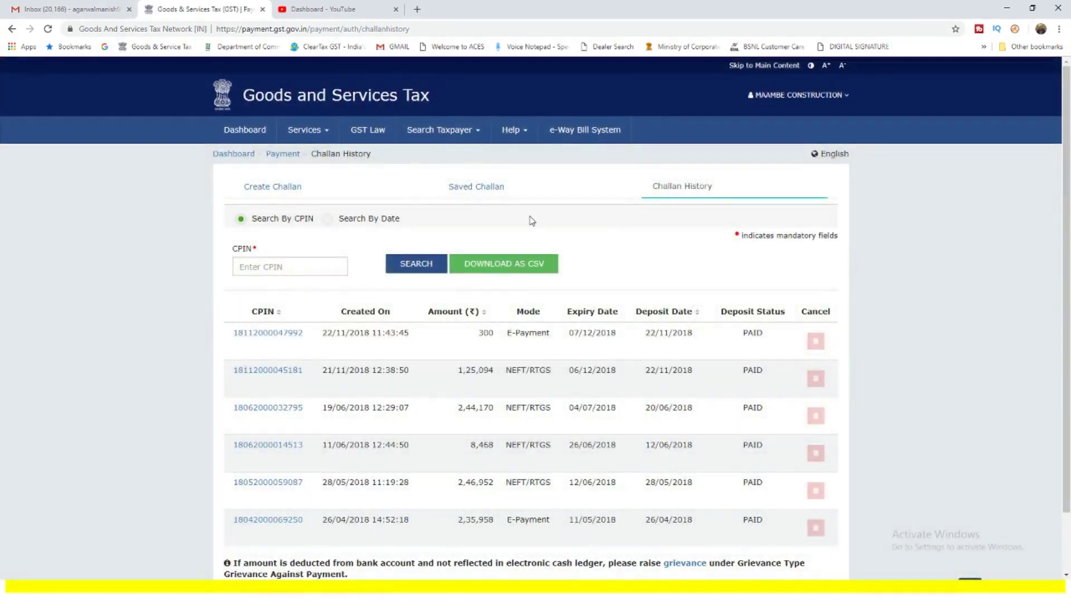
pyautogui.scroll(-2, 530, 221)
pyautogui.scroll(-1, 531, 221)
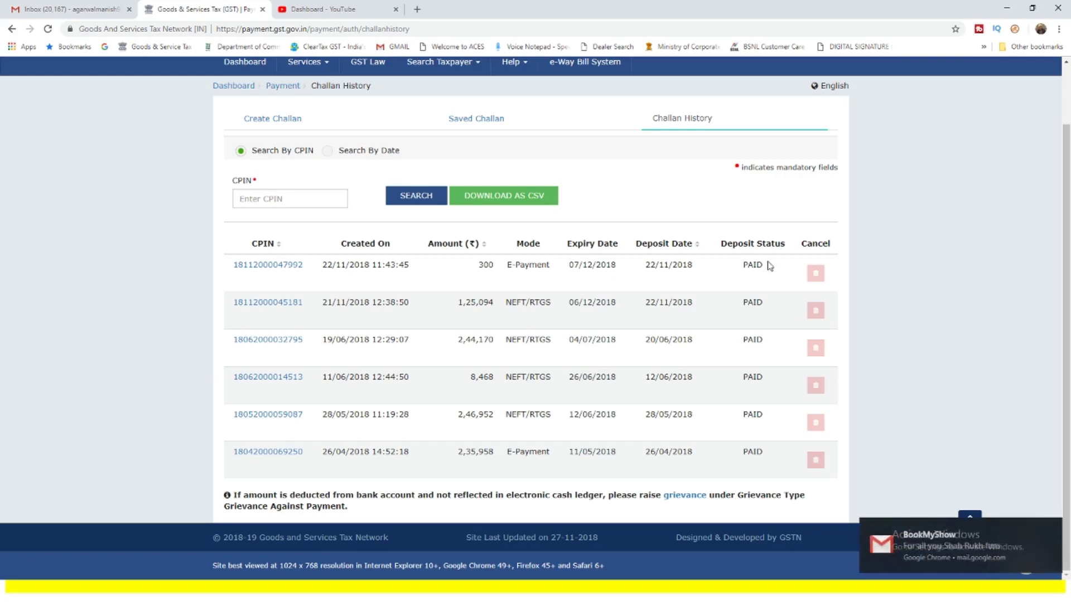
pyautogui.click(1052, 527)
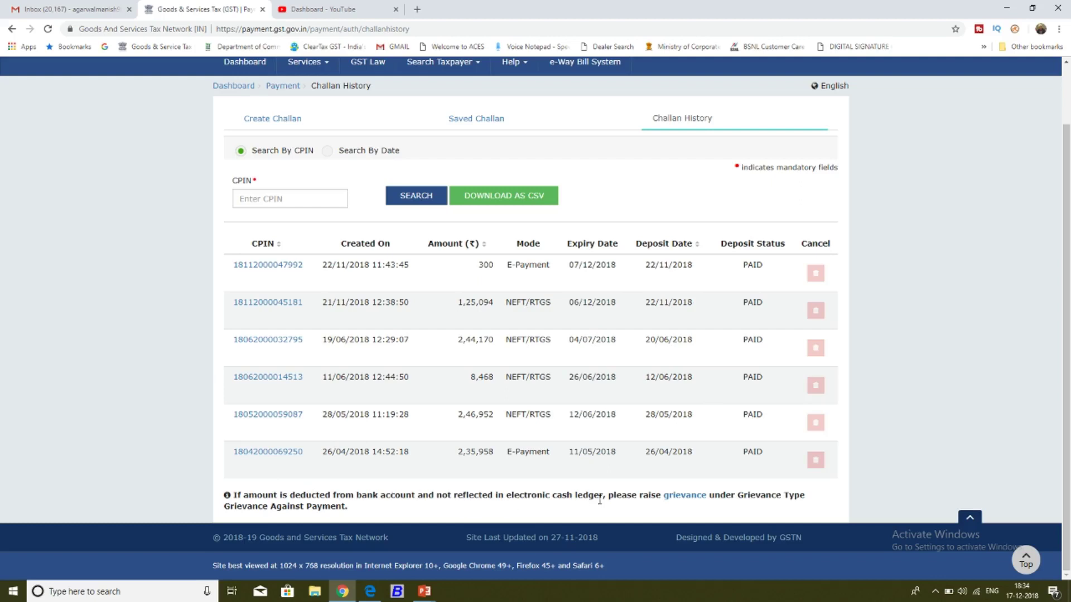
# - Open the grievance form from the challan history note and set the grievance type to "Grievance Against Payment (GST PMT 07)"
pyautogui.click(679, 498)
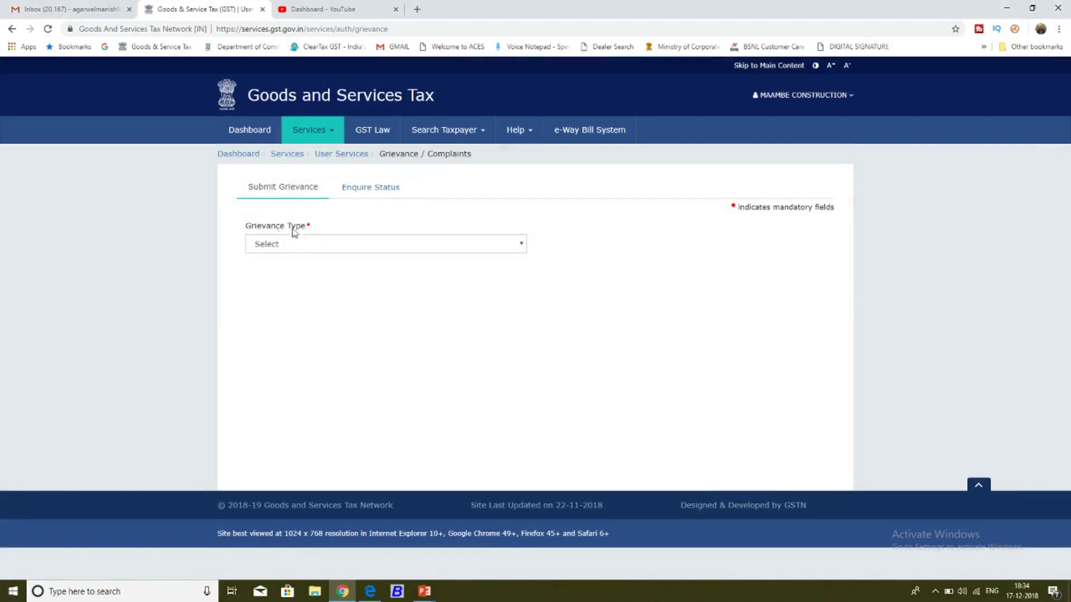
pyautogui.click(342, 243)
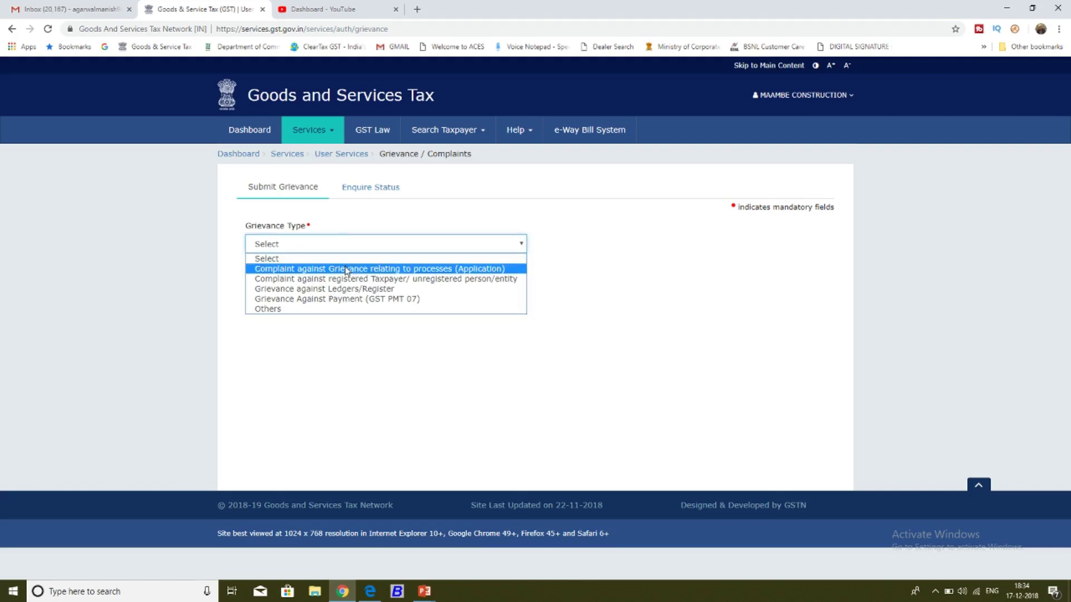
pyautogui.click(351, 300)
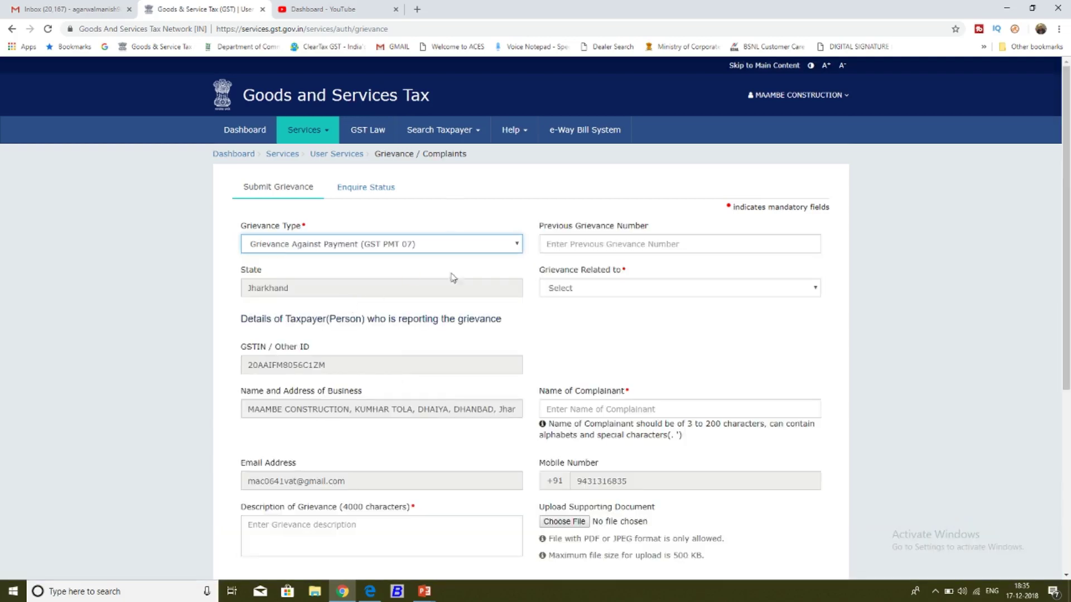
# - Leave the previous grievance number blank and relate the grievance to "Amount debited from the bank account, Cash Ledger not updated"
pyautogui.click(551, 222)
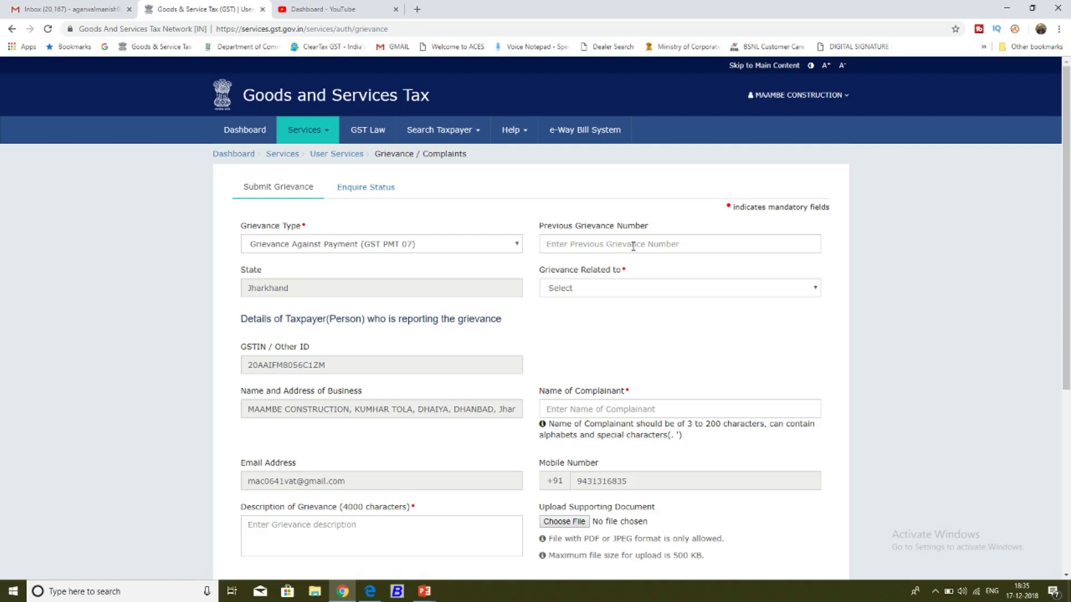
pyautogui.click(566, 245)
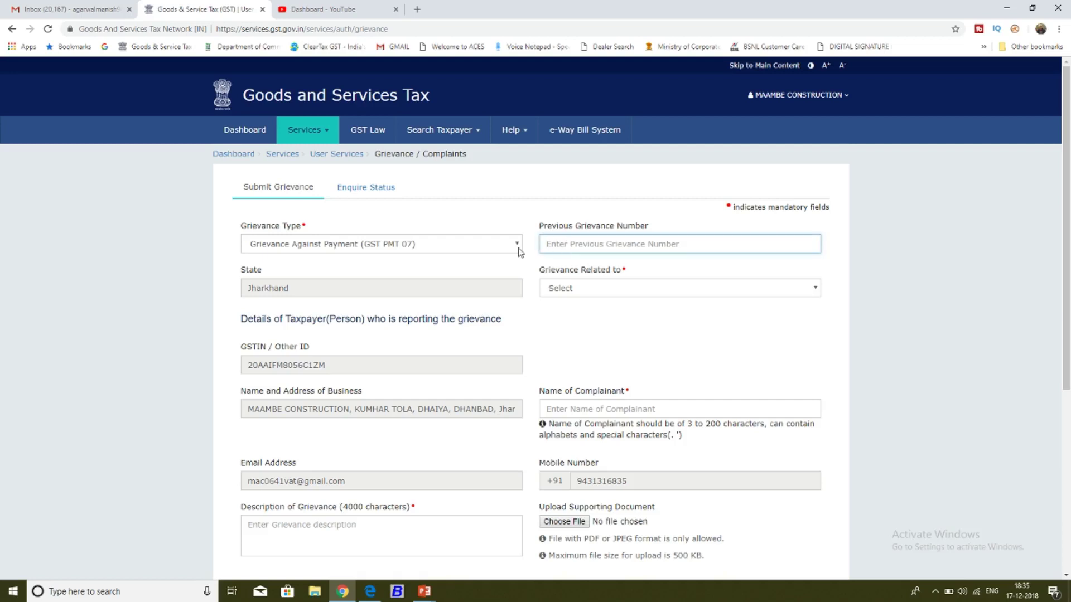
pyautogui.click(518, 270)
pyautogui.scroll(-2, 519, 270)
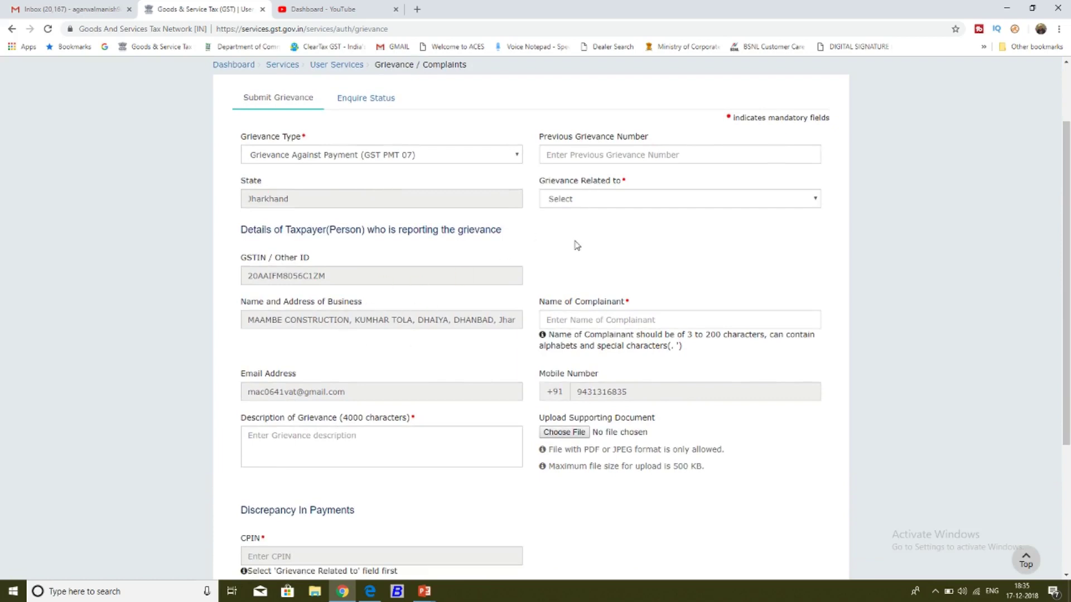
pyautogui.scroll(2, 576, 245)
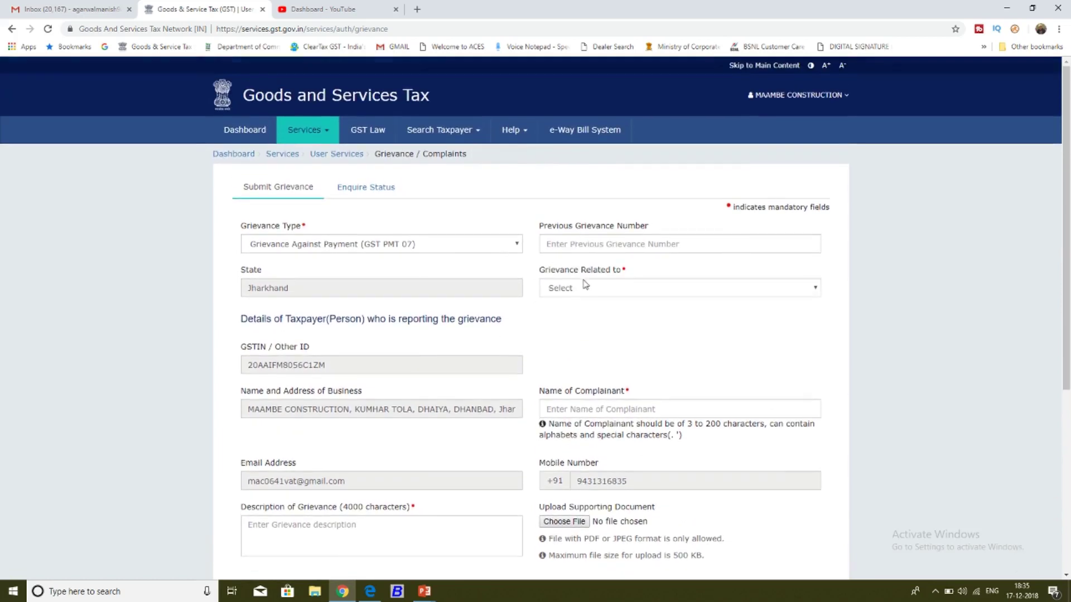
pyautogui.click(610, 288)
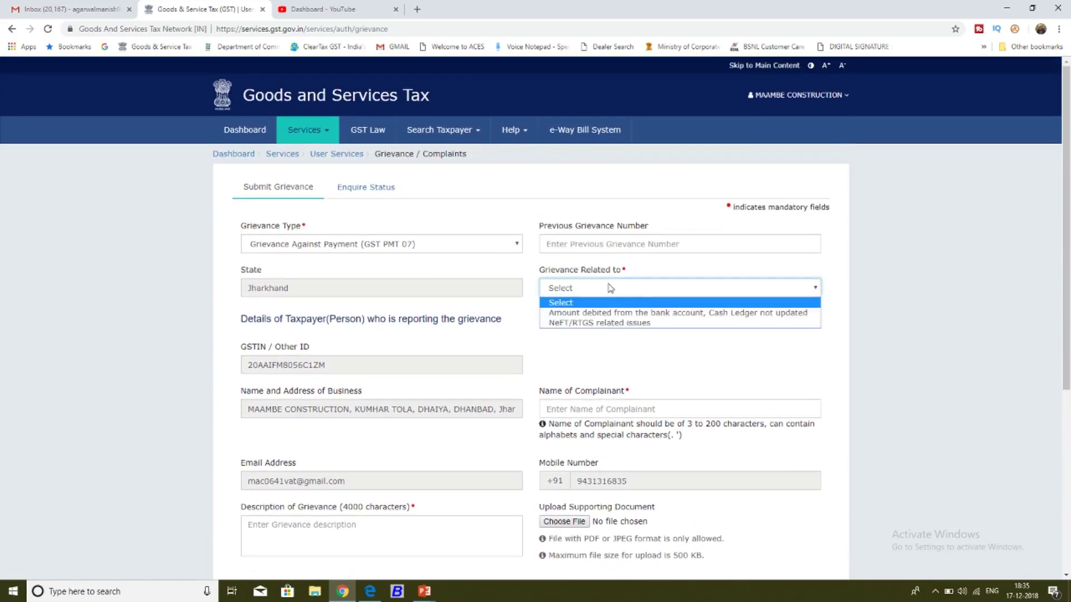
pyautogui.click(610, 313)
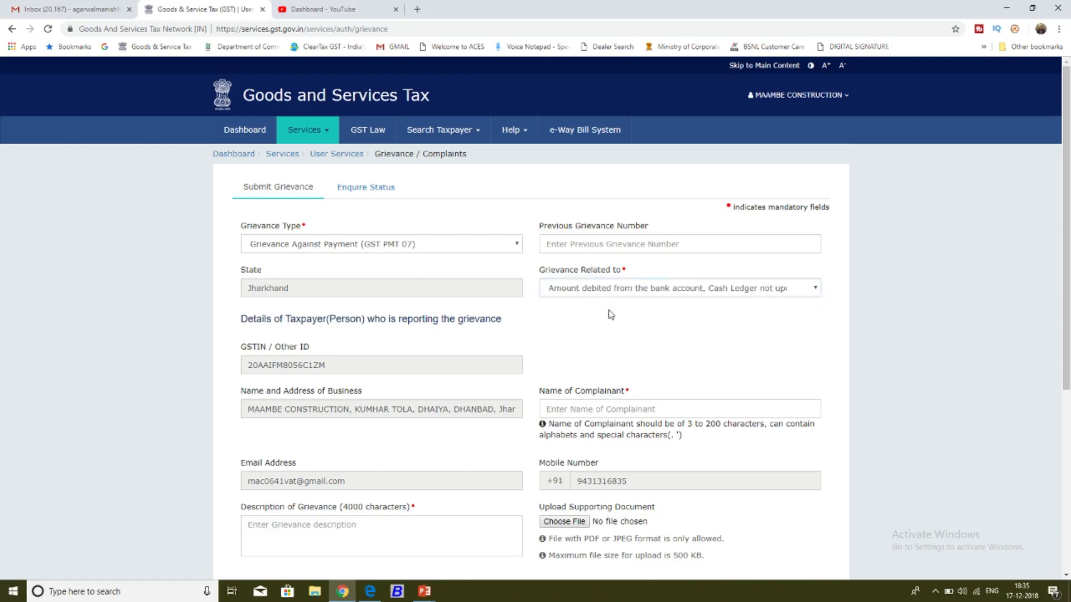
pyautogui.click(623, 286)
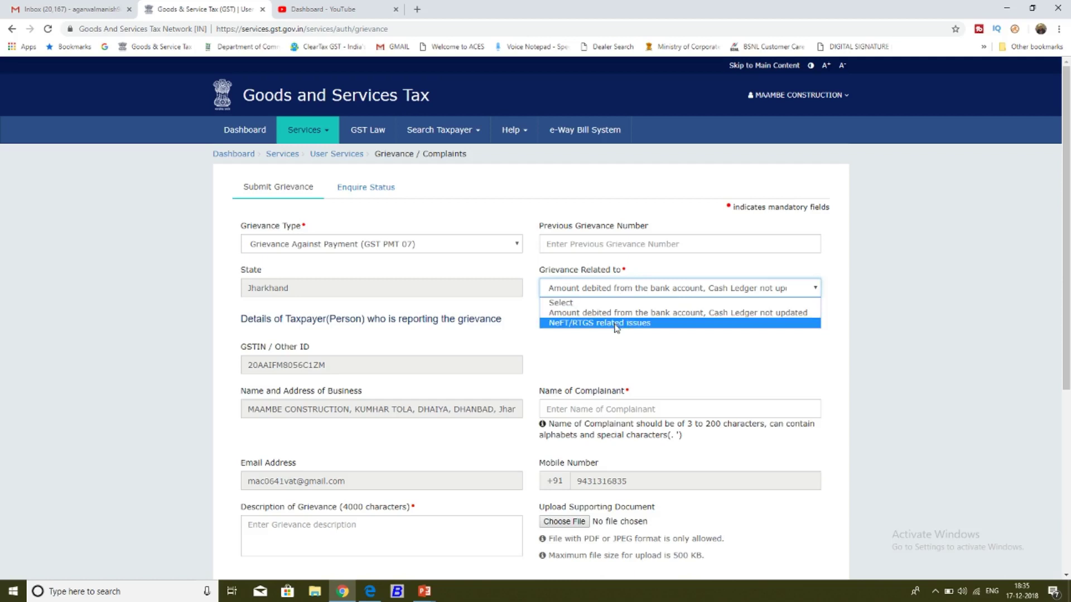
pyautogui.click(580, 316)
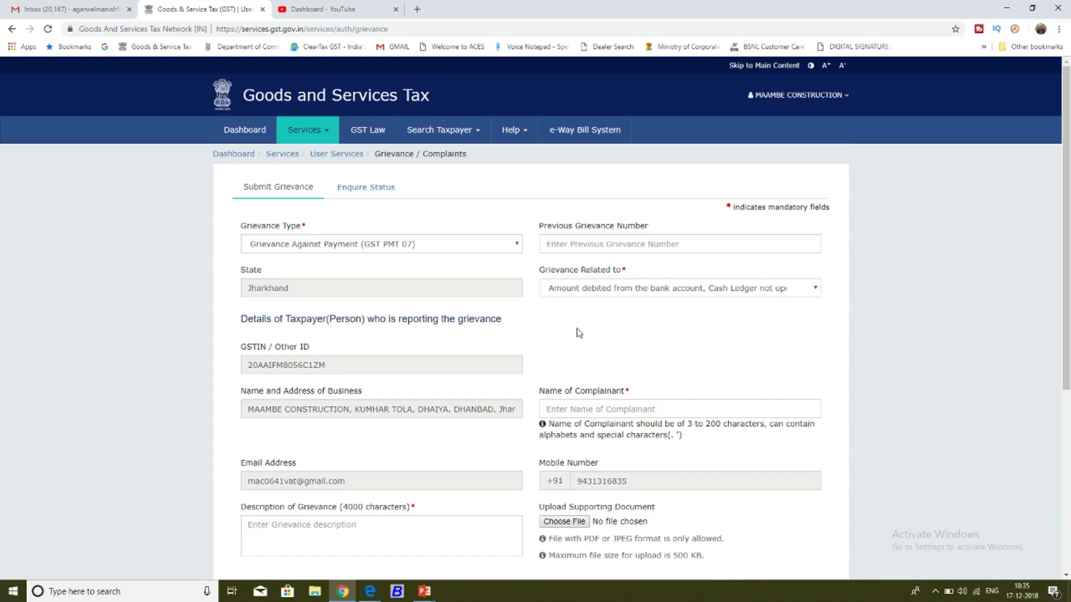
# - Review the form's complainant name, supporting document, grievance description and CPIN fields without filling them in
pyautogui.scroll(-2, 578, 332)
pyautogui.scroll(-4, 577, 333)
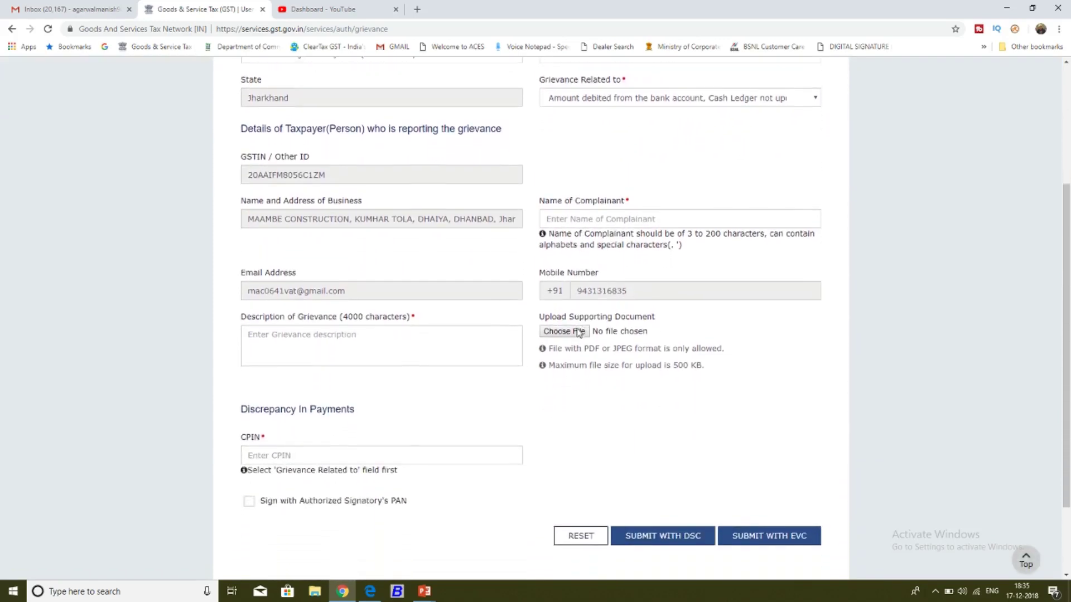
pyautogui.scroll(2, 578, 332)
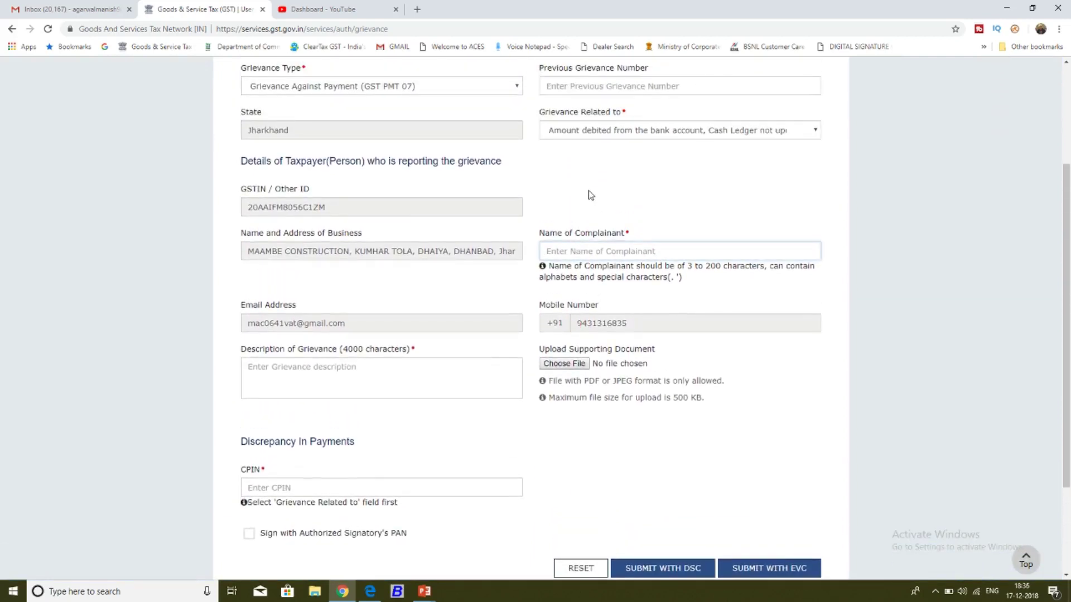
pyautogui.scroll(-2, 590, 195)
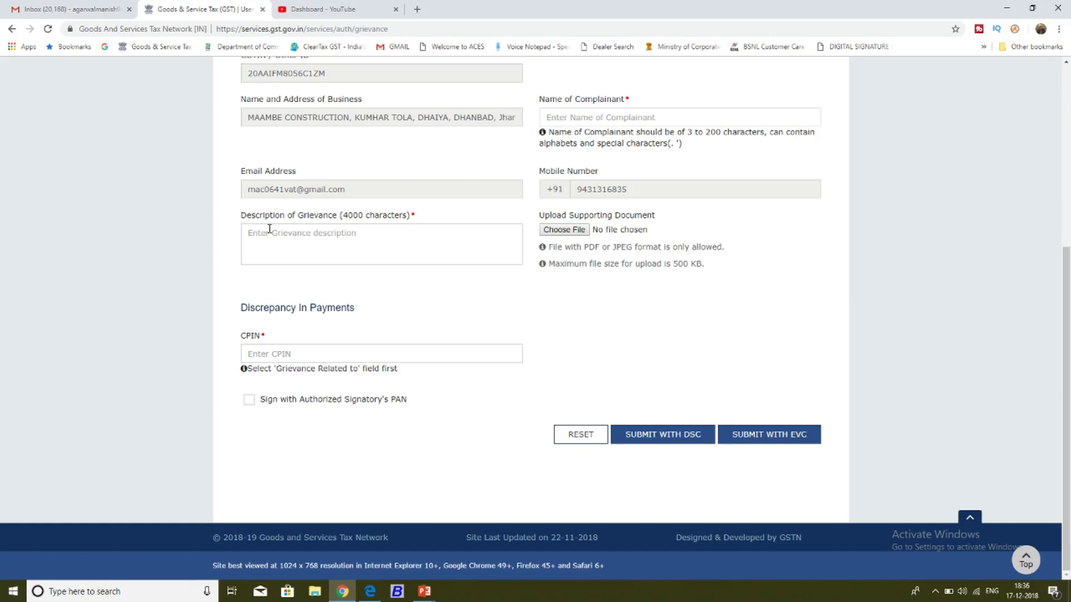
pyautogui.click(300, 245)
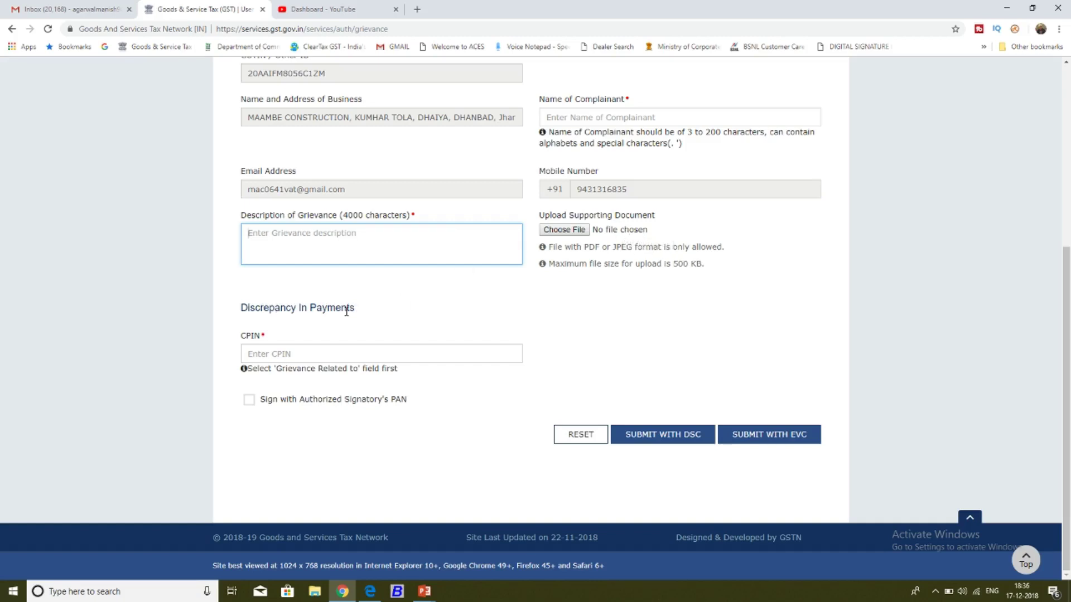
pyautogui.click(360, 358)
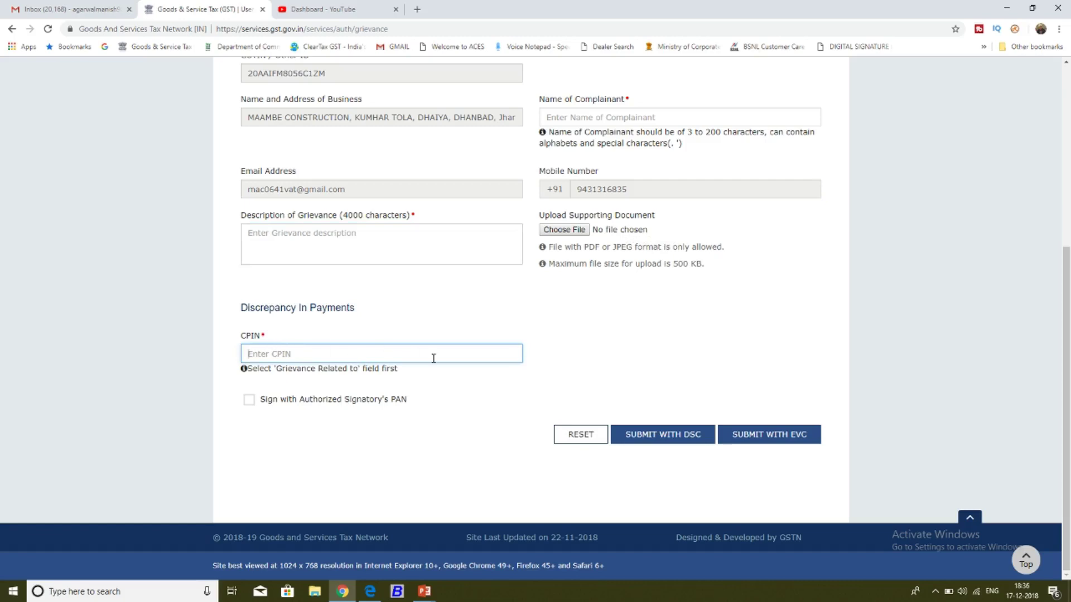
pyautogui.click(457, 392)
# - Enable signing with the authorized signatory's PAN using the listed signatory, and try to submit the grievance with EVC
pyautogui.click(319, 405)
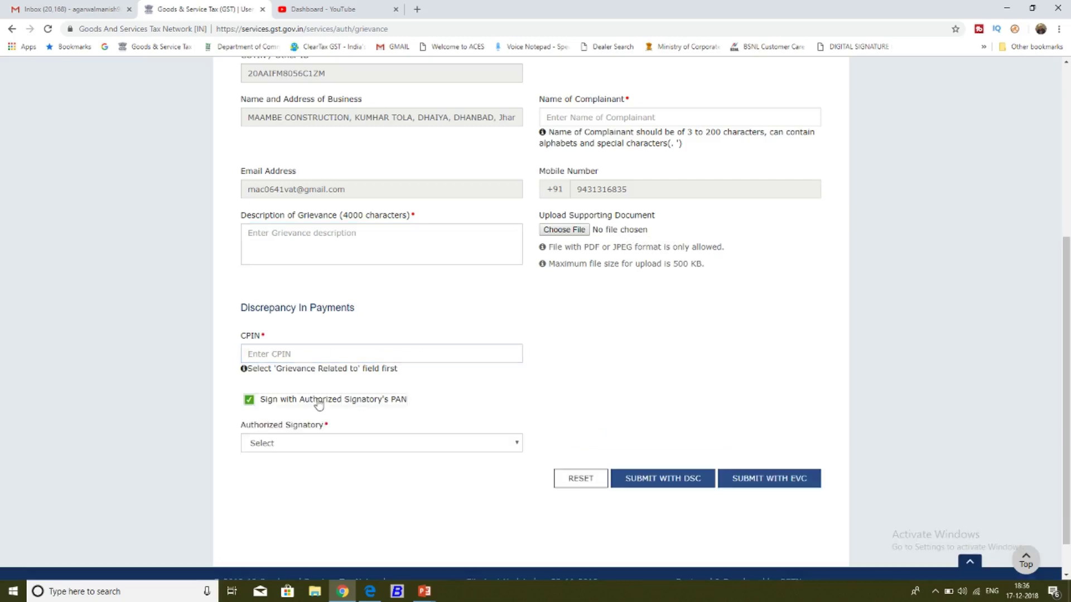
pyautogui.click(388, 446)
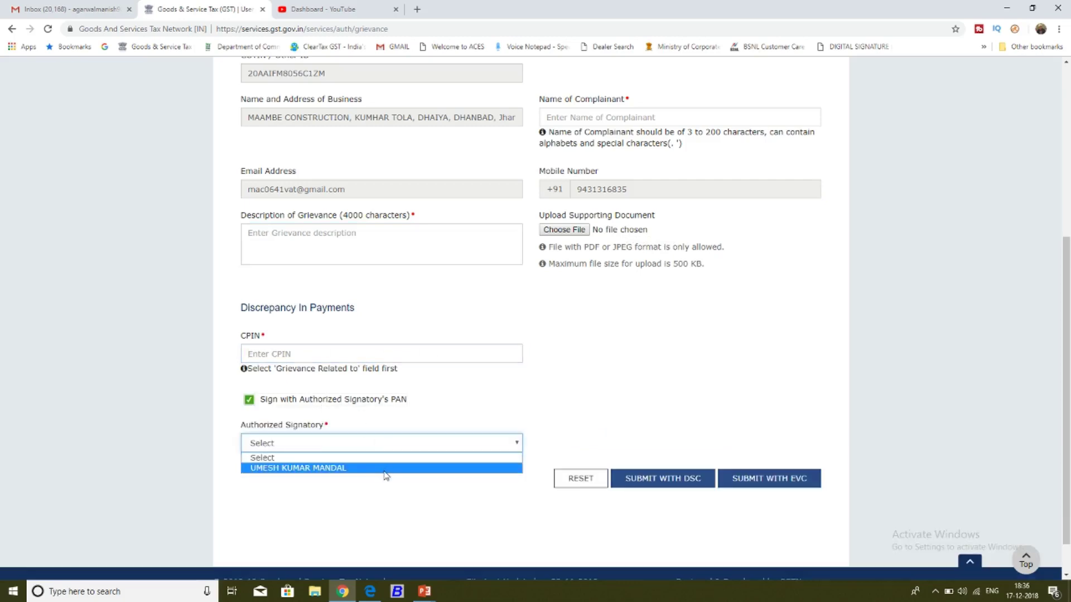
pyautogui.click(385, 468)
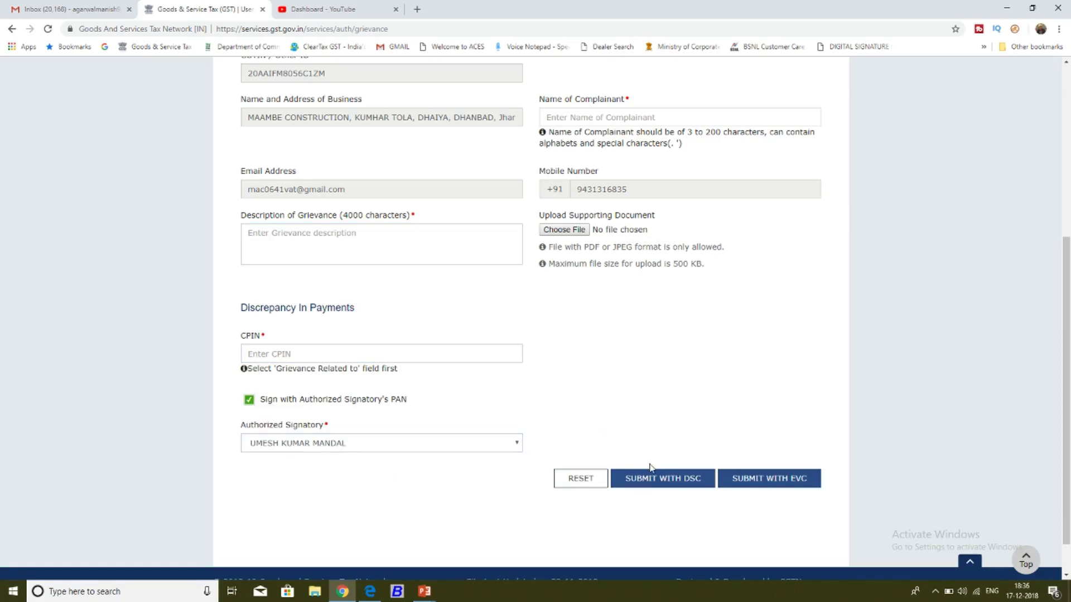
pyautogui.click(800, 480)
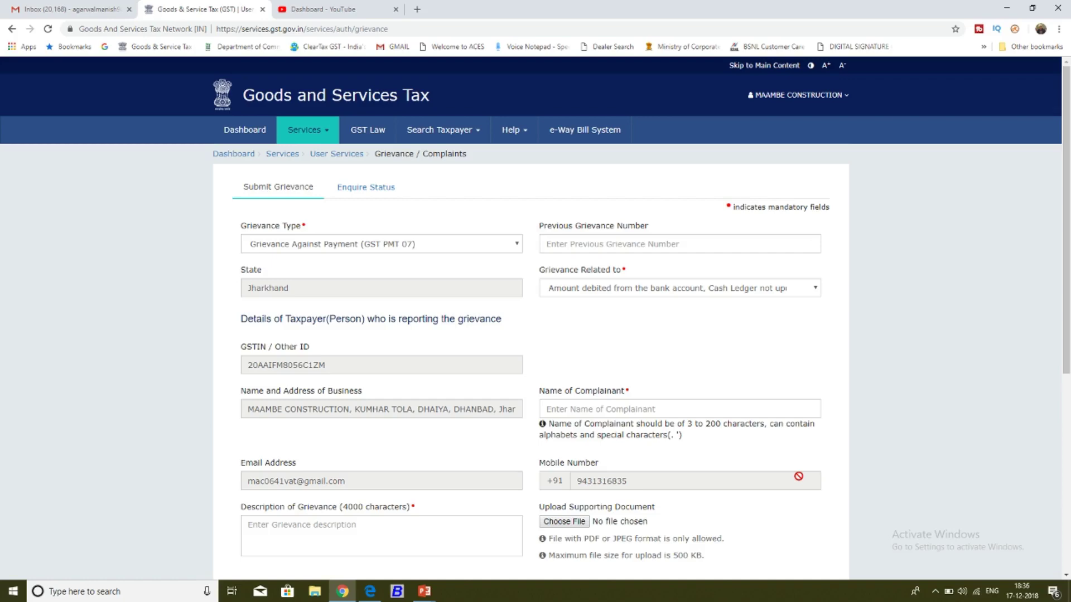
# - Leave the grievance form and return to the GST portal's dashboard
pyautogui.click(245, 128)
pyautogui.click(312, 9)
pyautogui.click(225, 4)
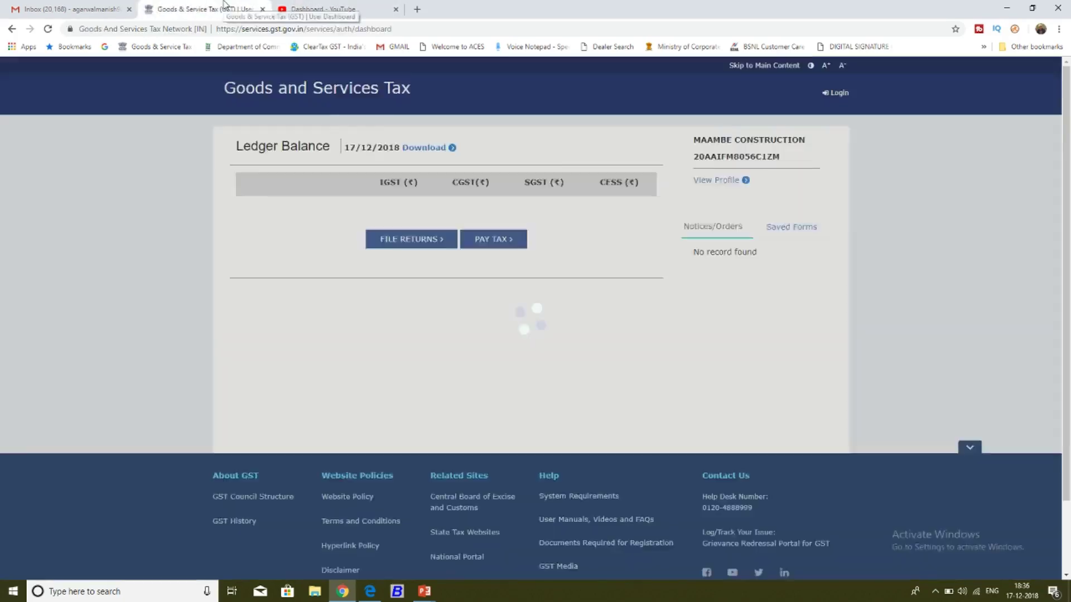